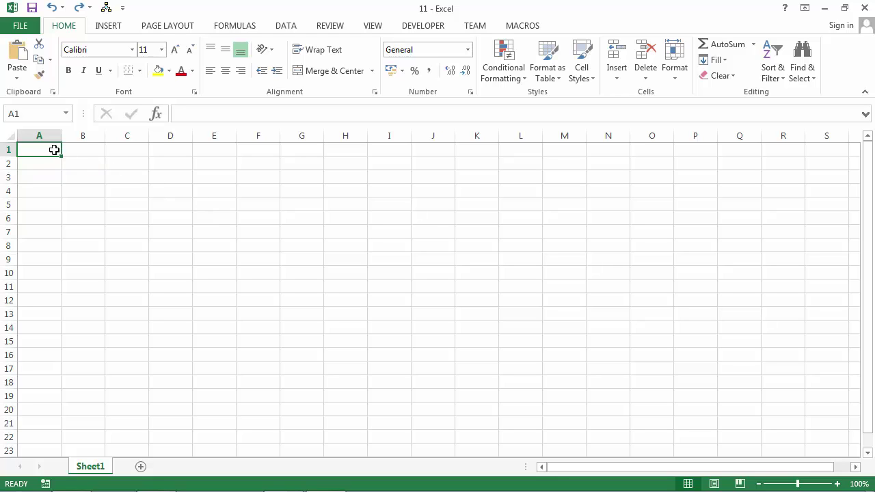
- Give cells A1 through A6 on Sheet1 a yellow fill, then deselect to check it
left_click_drag(53, 164, 51, 216)
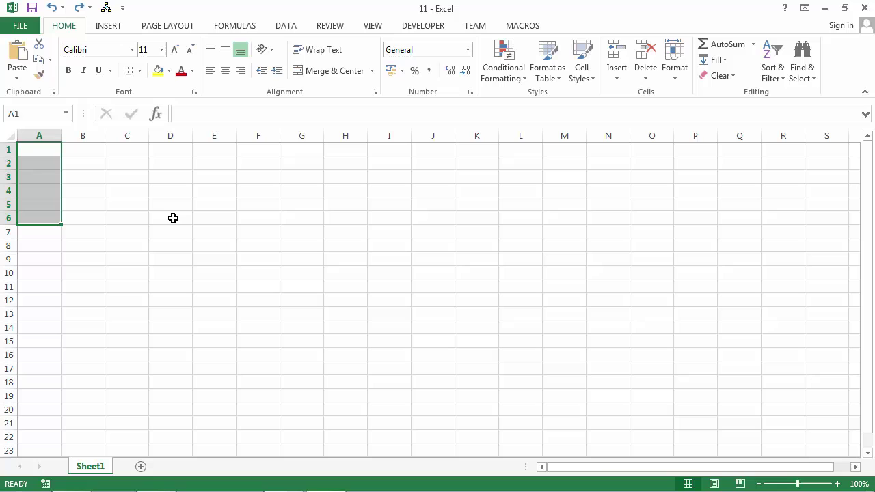
left_click(158, 71)
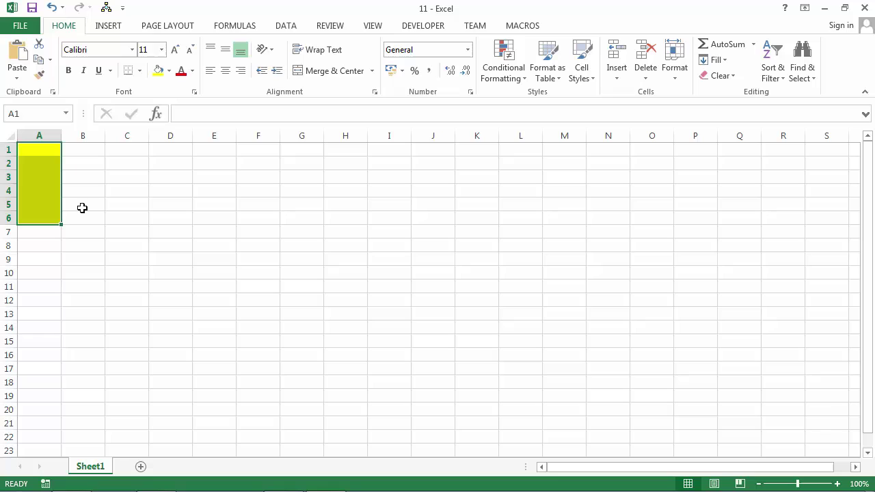
left_click(43, 186)
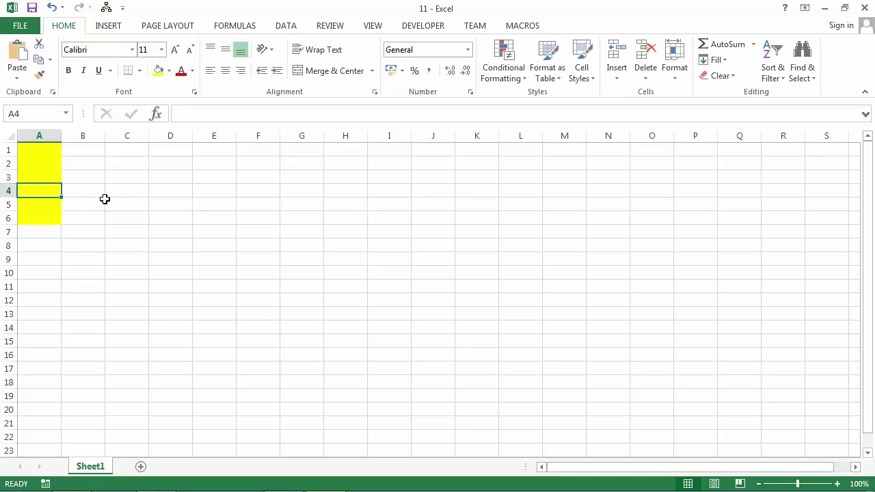
- Open Sheet1's code and add a Worksheet_Change procedure from the Worksheet event dropdowns
right_click(106, 469)
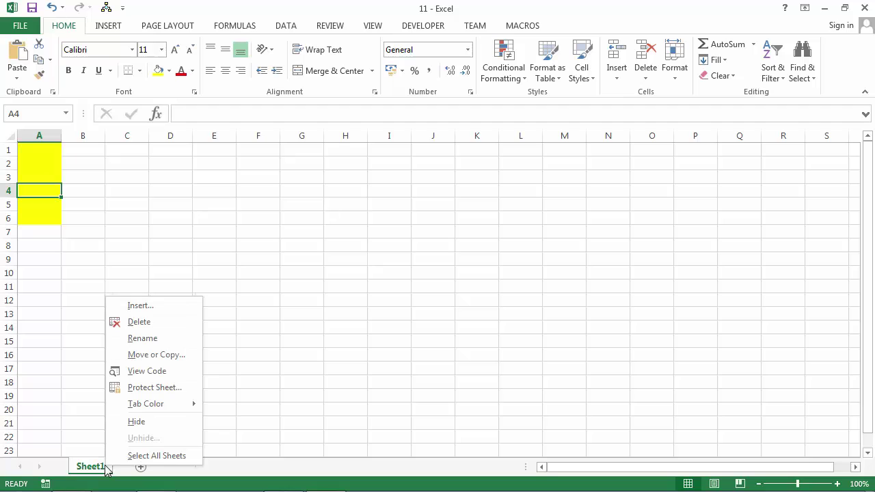
left_click(157, 371)
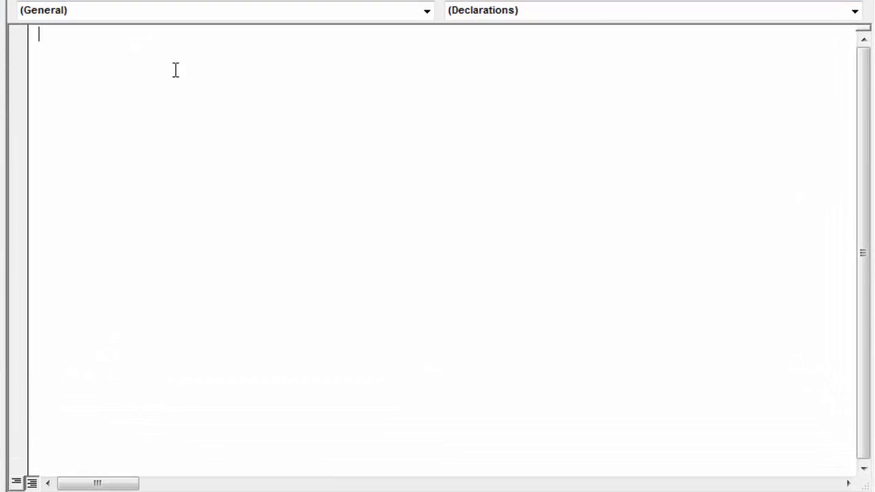
left_click(425, 11)
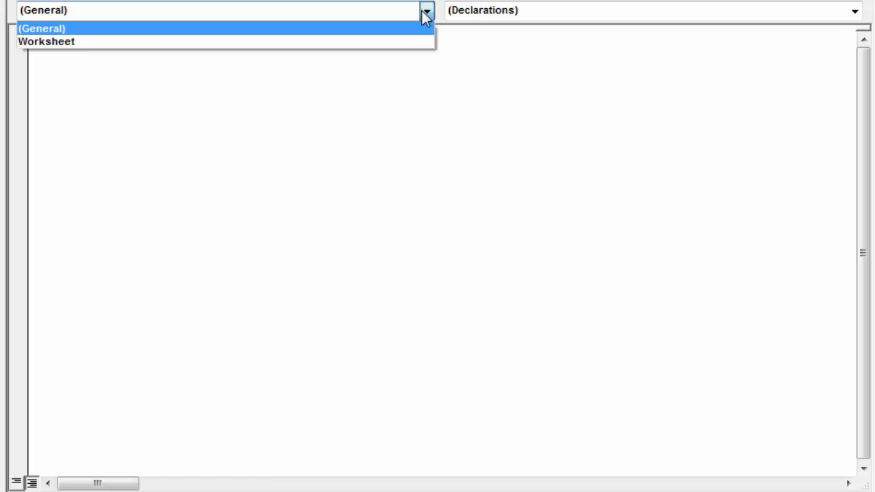
left_click(126, 39)
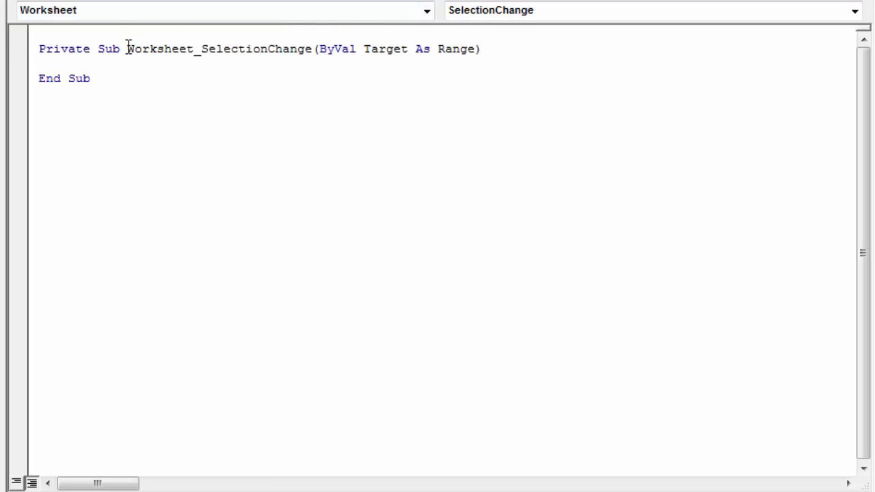
left_click(534, 16)
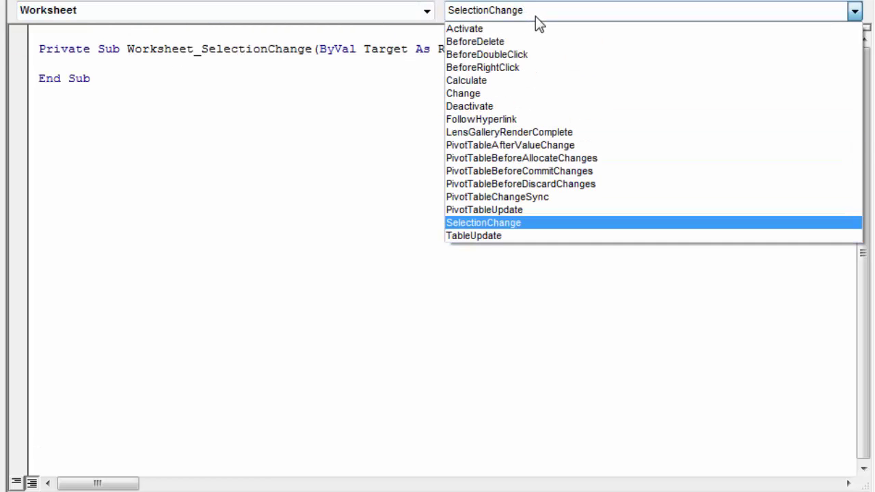
left_click(506, 99)
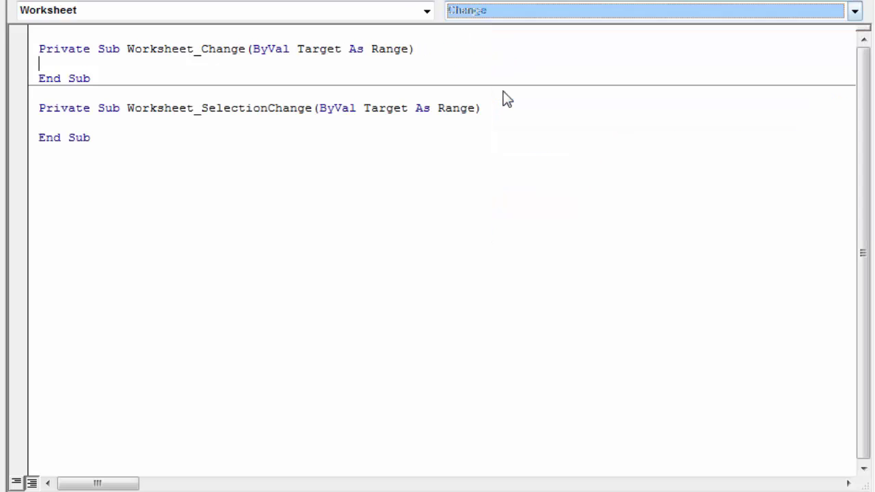
- Delete the unwanted Worksheet_SelectionChange stub
left_click(118, 138)
left_click_drag(118, 137, 36, 103)
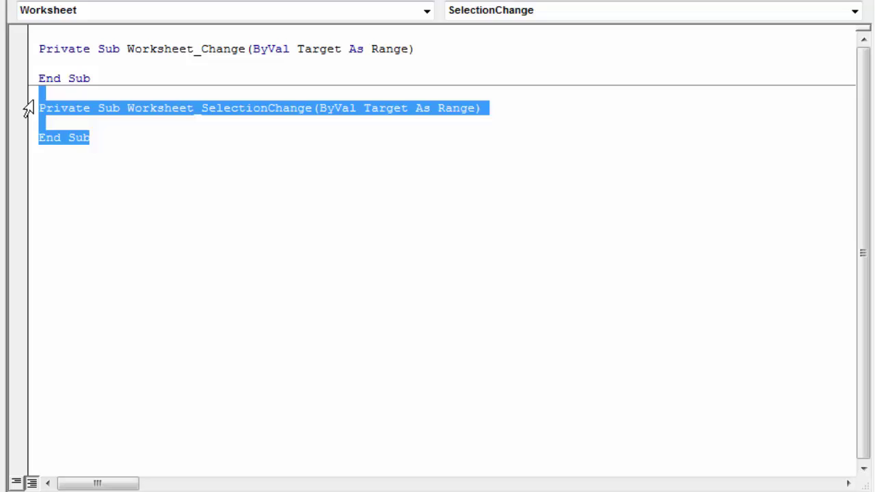
key("Delete")
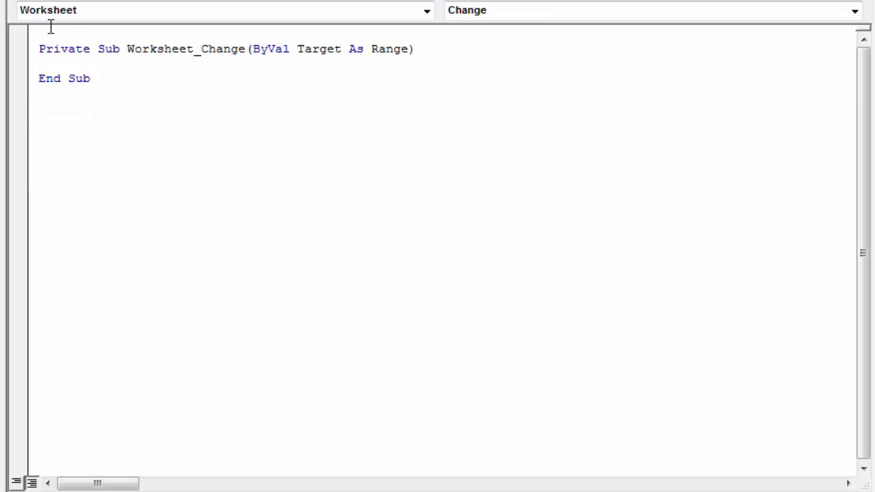
- Copy Target from the header onto line 2 and append .Address
double_click(323, 49)
right_click(324, 55)
left_click(374, 85)
right_click(69, 63)
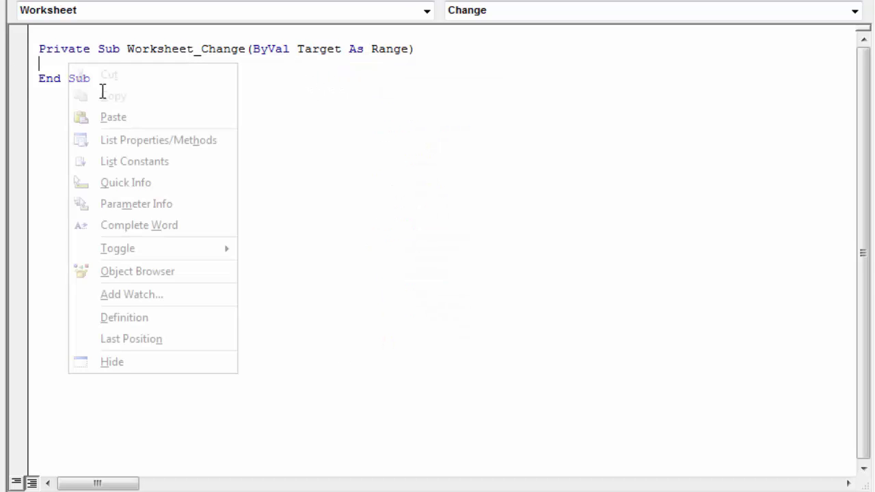
left_click(113, 115)
type(".a")
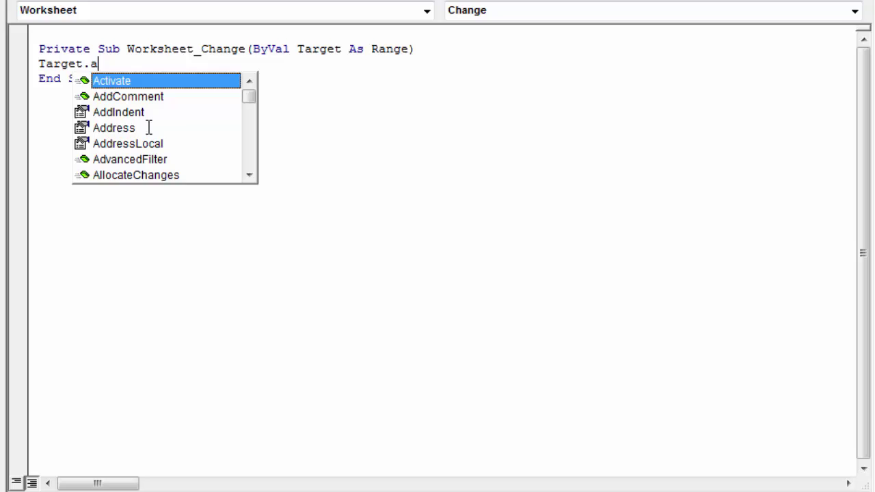
type("ddress")
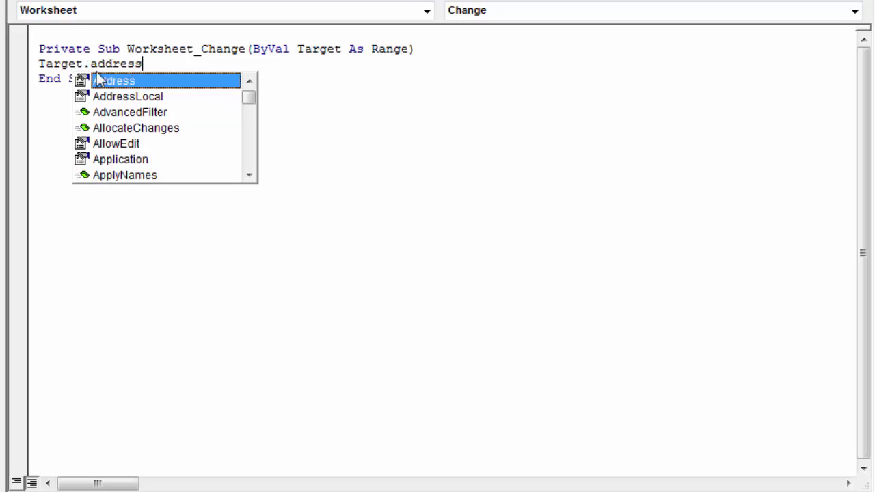
- Prefix the line with MsgBox, making it MsgBox Target.Address, and fix the MasgBox typo
left_click(39, 64)
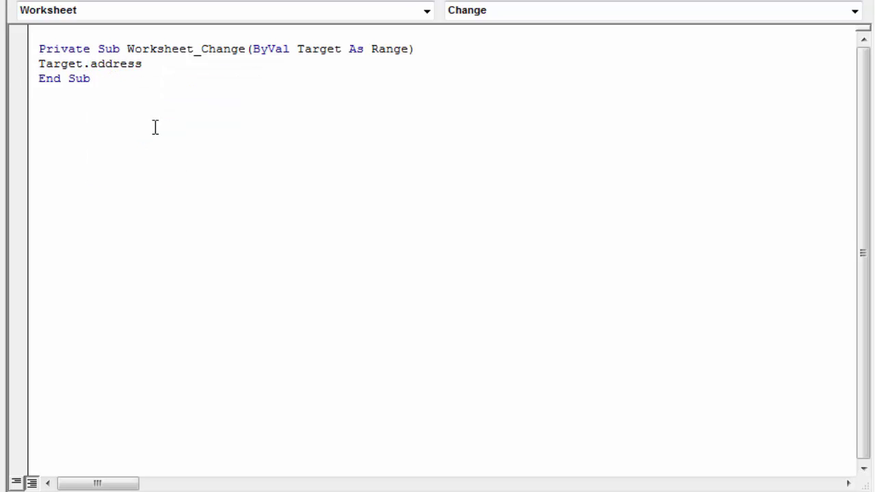
type("MasgBoc")
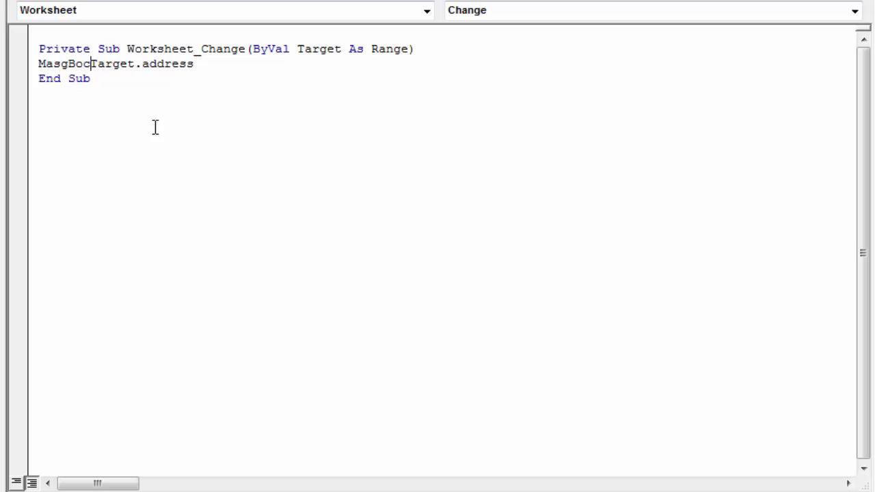
key("BackSpace")
type("x")
left_click(167, 110)
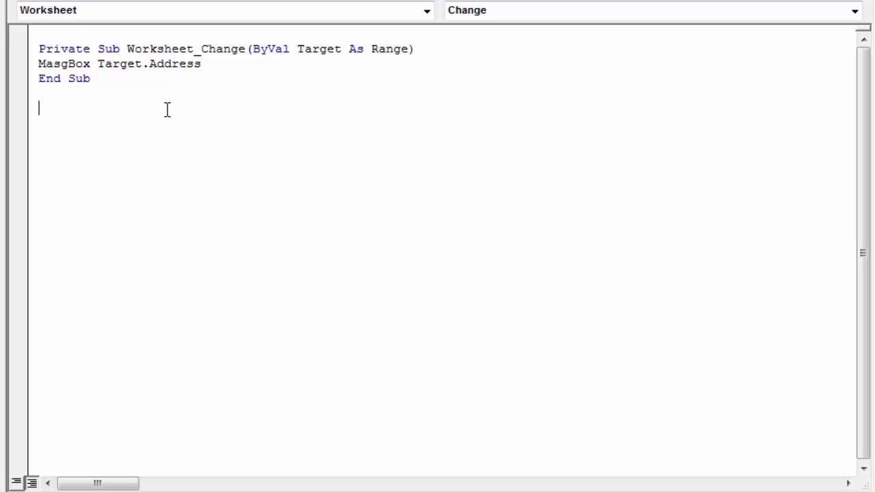
left_click_drag(98, 64, 204, 63)
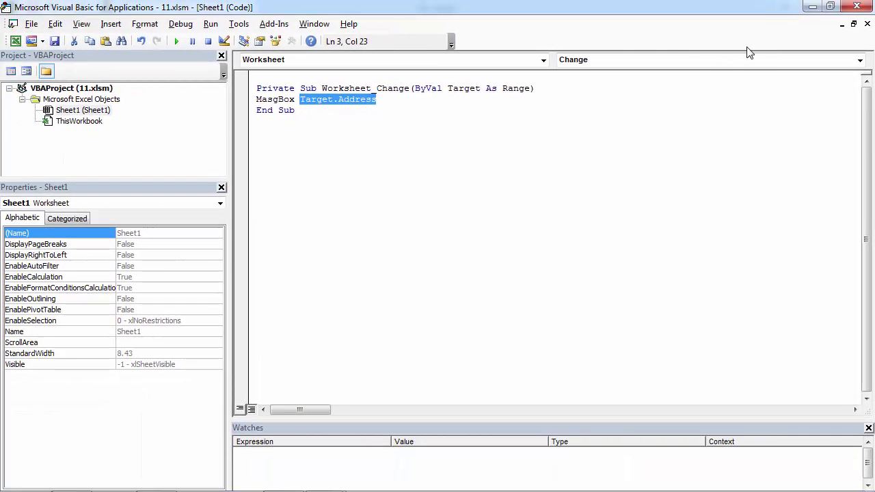
left_click(814, 7)
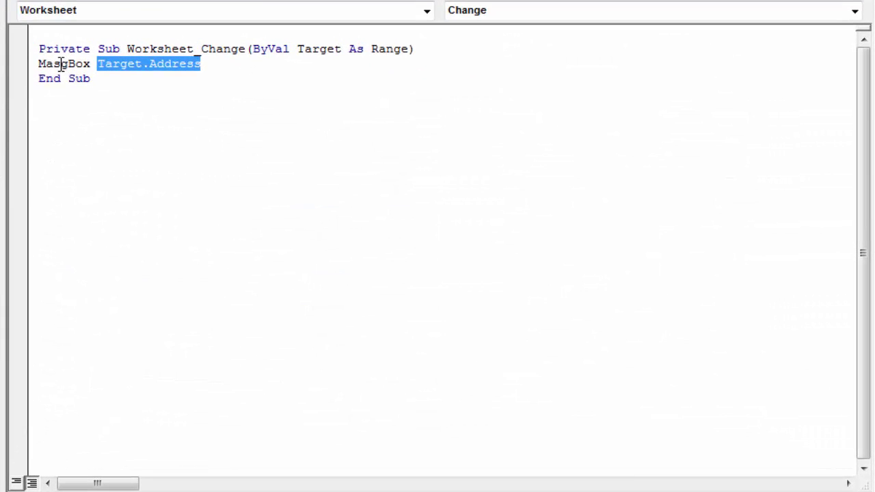
left_click(58, 64)
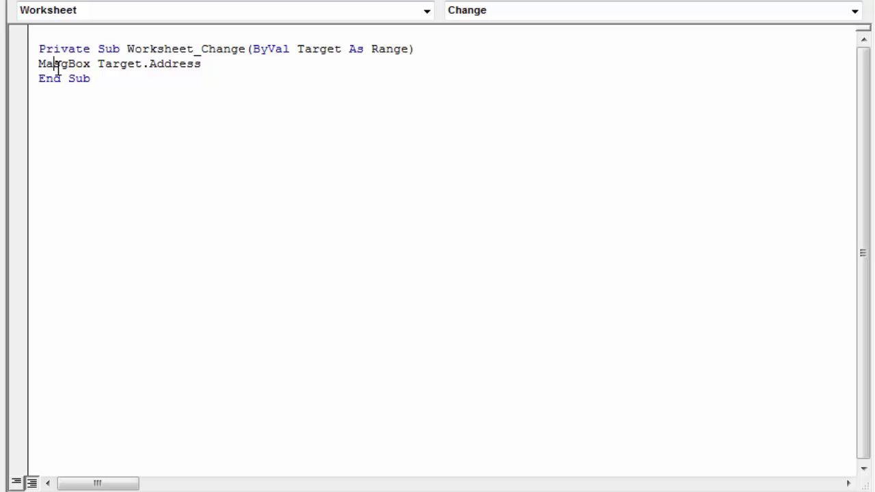
key("BackSpace")
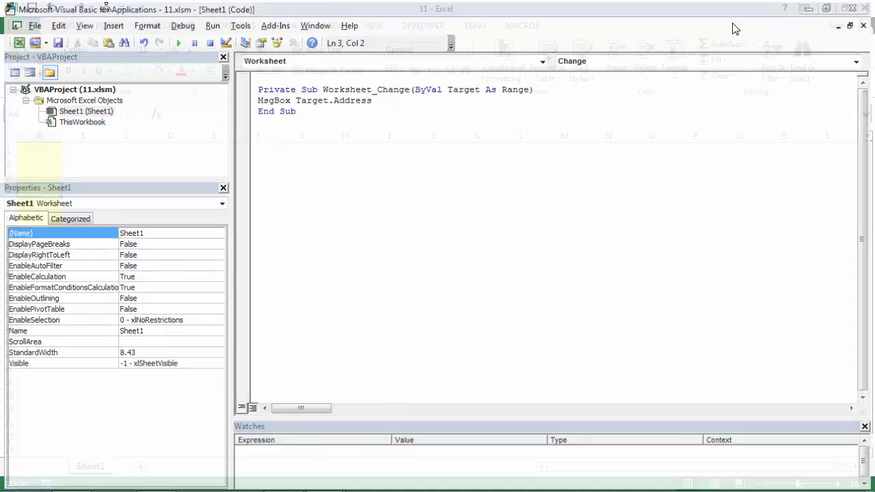
- Enter 1 in cell B1, dismiss the resulting $B$1 message, and return to the VBA editor
key("alt+F11")
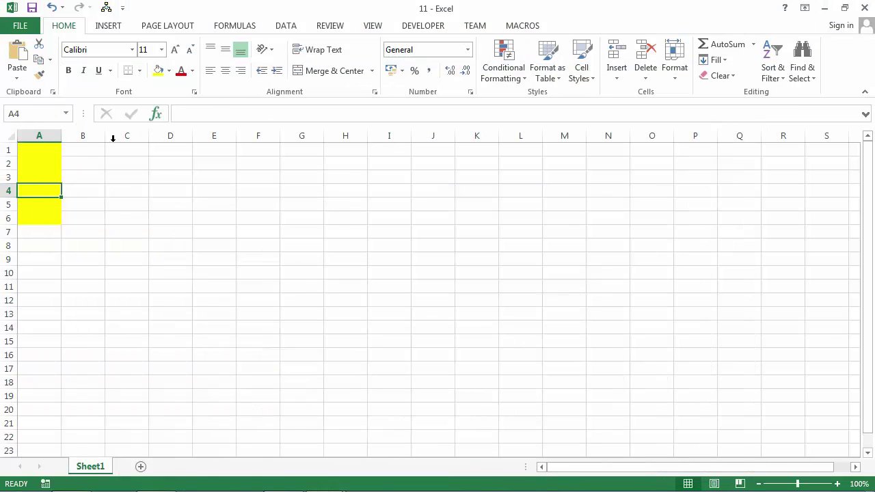
left_click(74, 153)
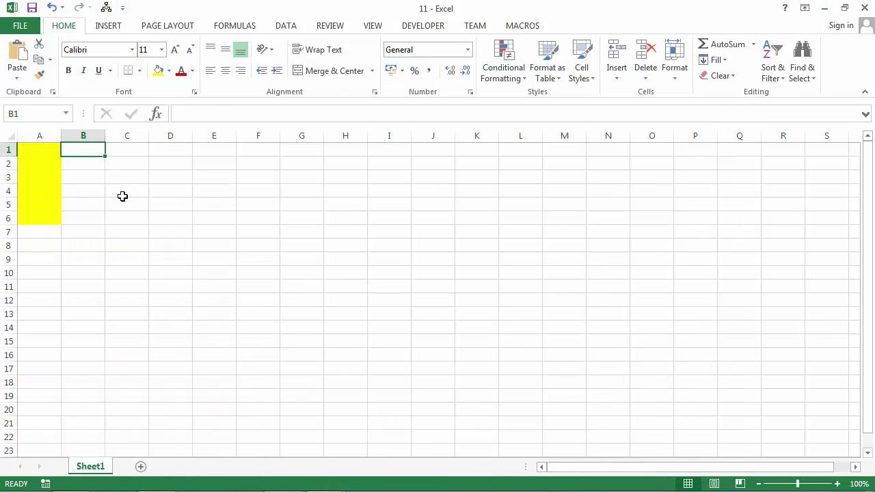
type("1")
left_click(191, 217)
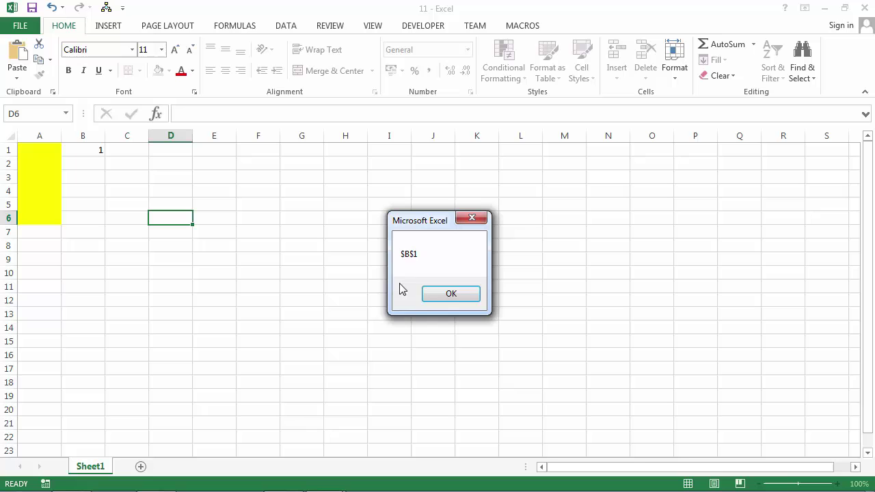
left_click(443, 294)
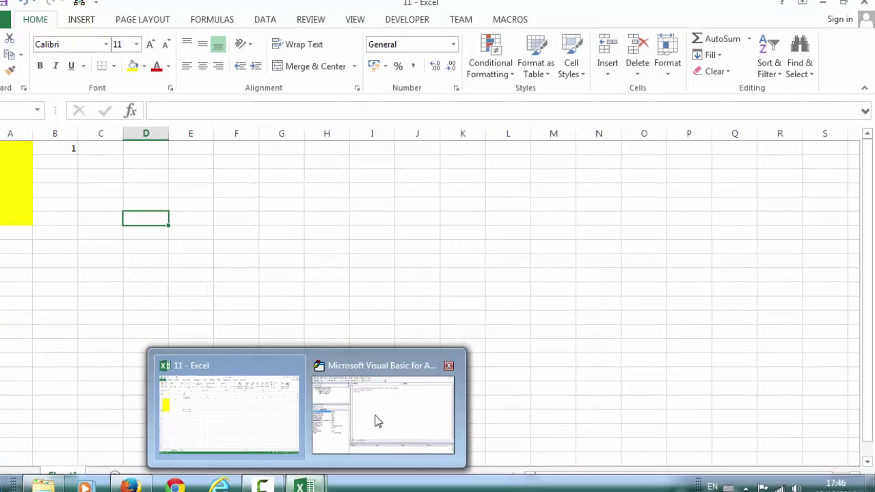
mouse_move(323, 479)
left_click(375, 420)
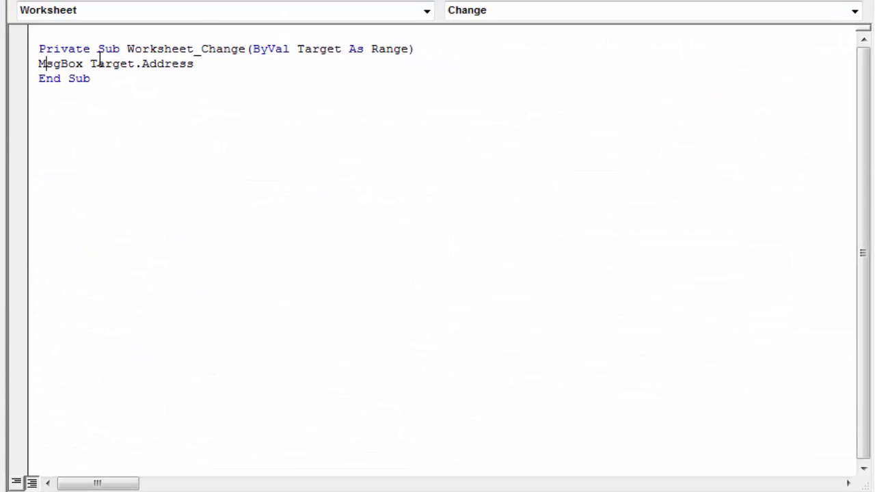
- Comment out the MsgBox Target.Address line and start a new line below it
left_click_drag(89, 64, 202, 65)
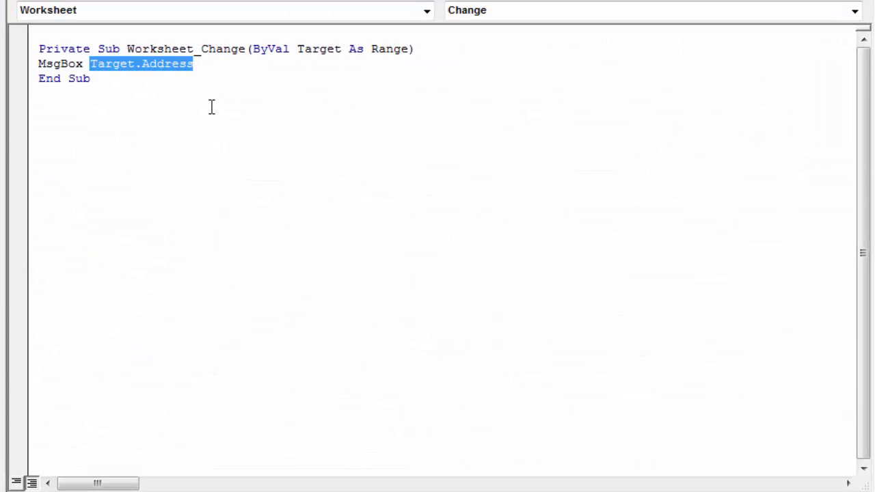
left_click(221, 66)
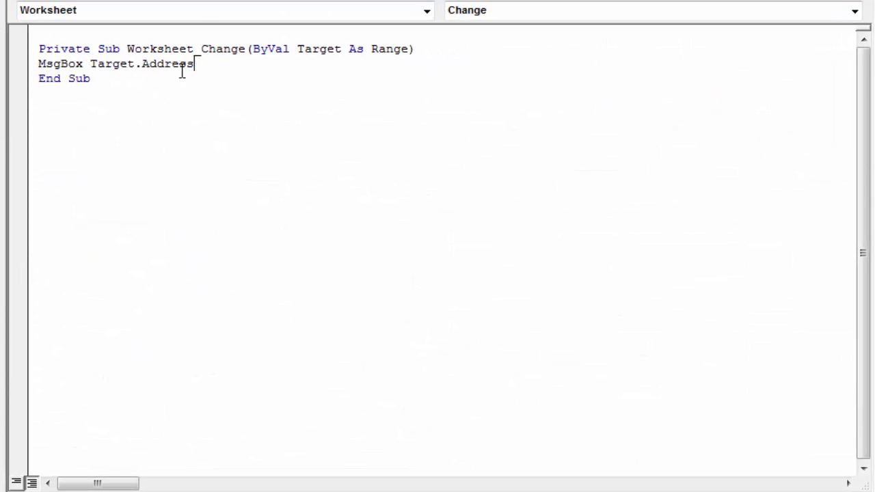
left_click(37, 64)
type("'")
left_click(210, 69)
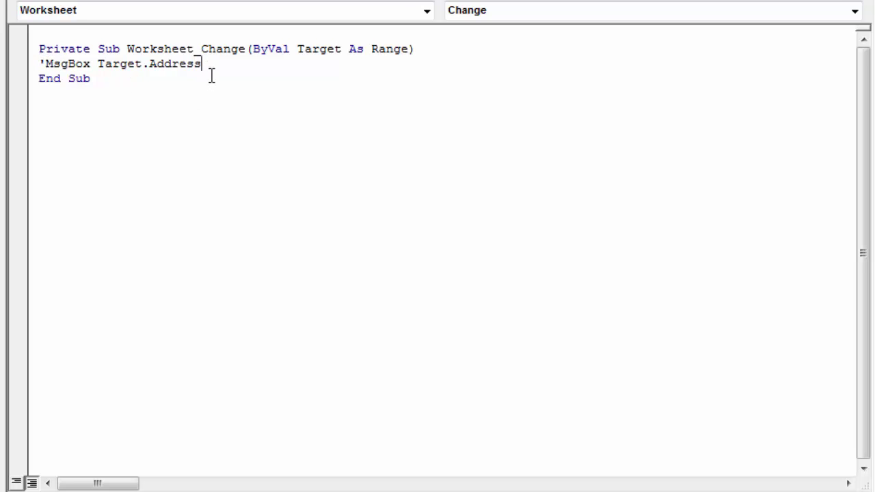
key("Return")
type("i")
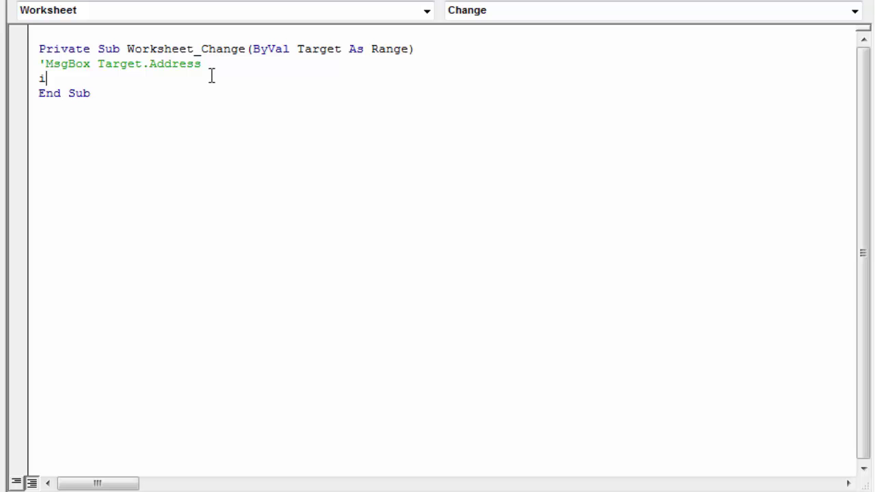
- Begin typing If Not Application.Intersect(Range("" and check the yellow range A1:A6 on the sheet
type("f not ")
type("applica")
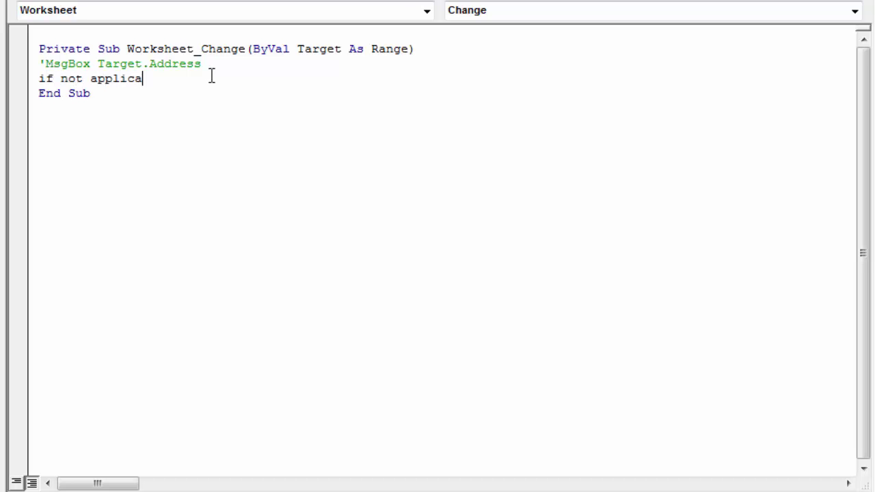
type("tion.")
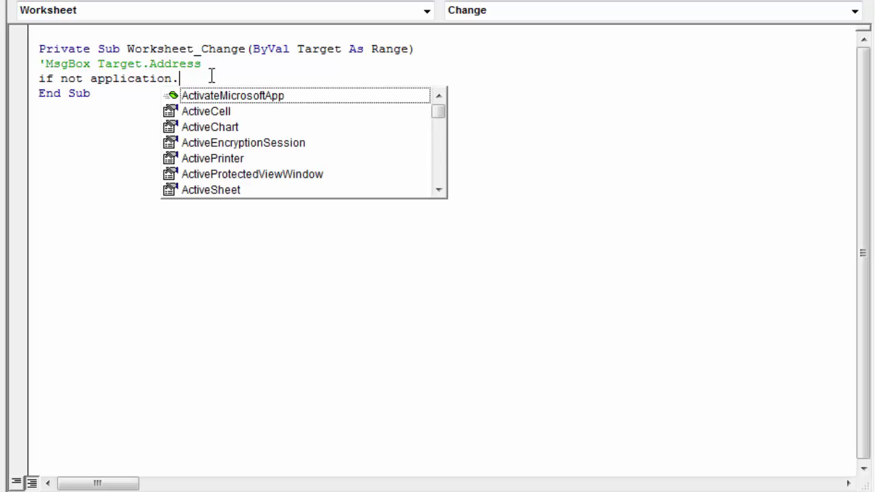
type("i")
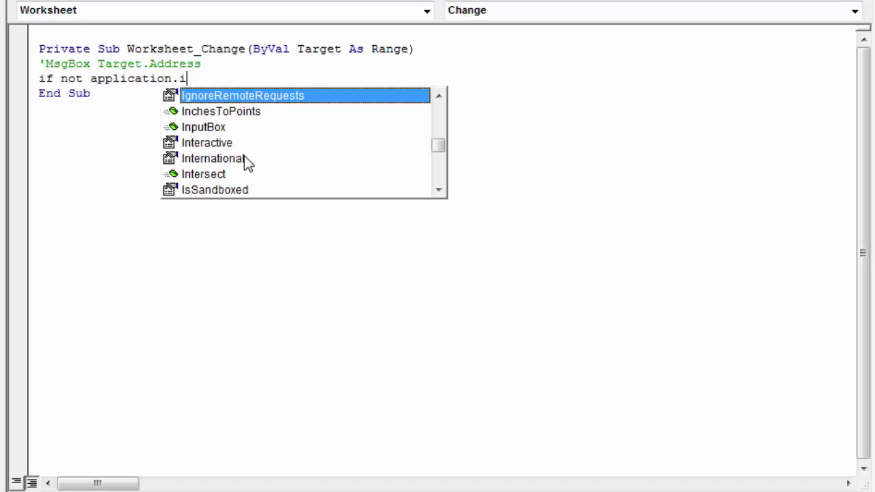
left_click(233, 175)
double_click(233, 175)
type("(")
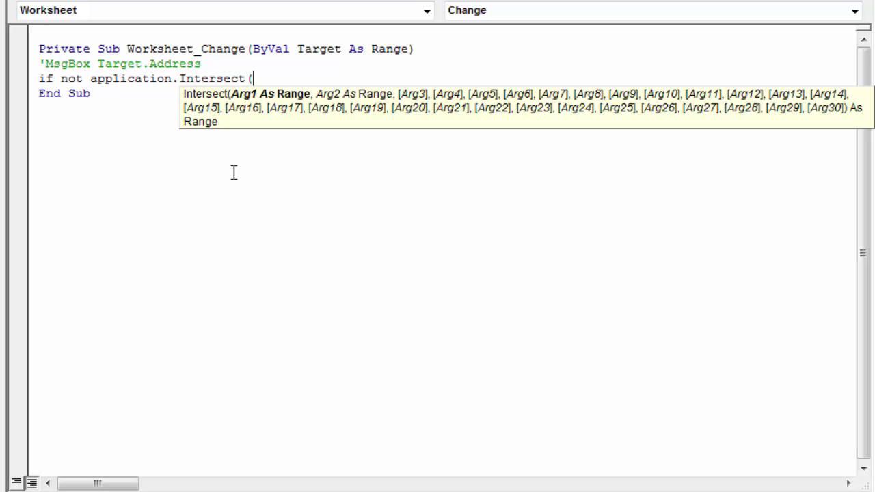
type("\"\"")
type("Range")
type("(")
type(")")
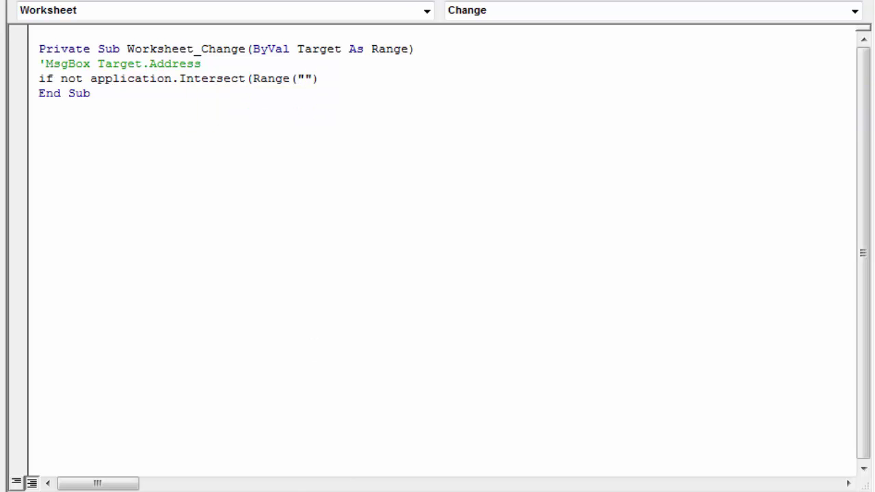
left_click(102, 470)
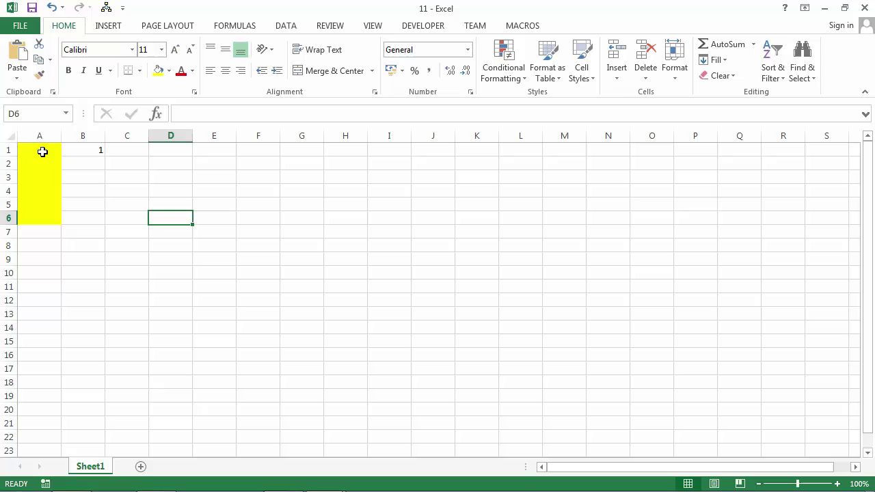
left_click_drag(42, 151, 41, 218)
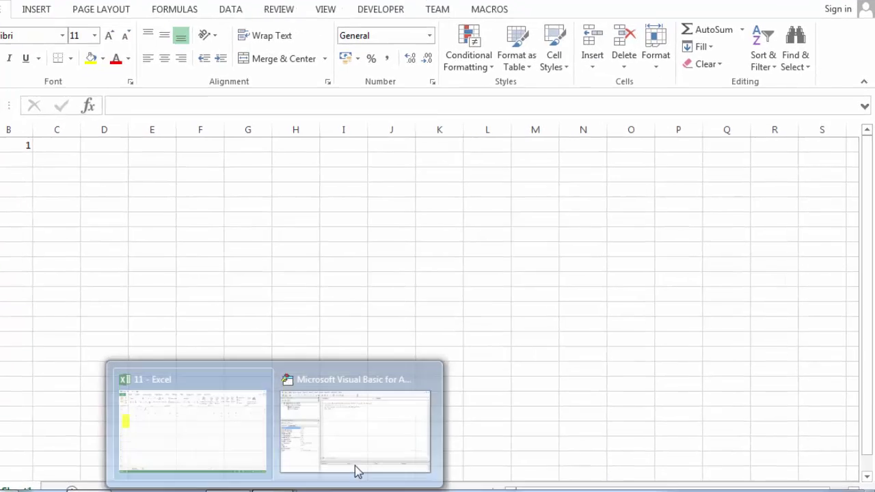
left_click(355, 469)
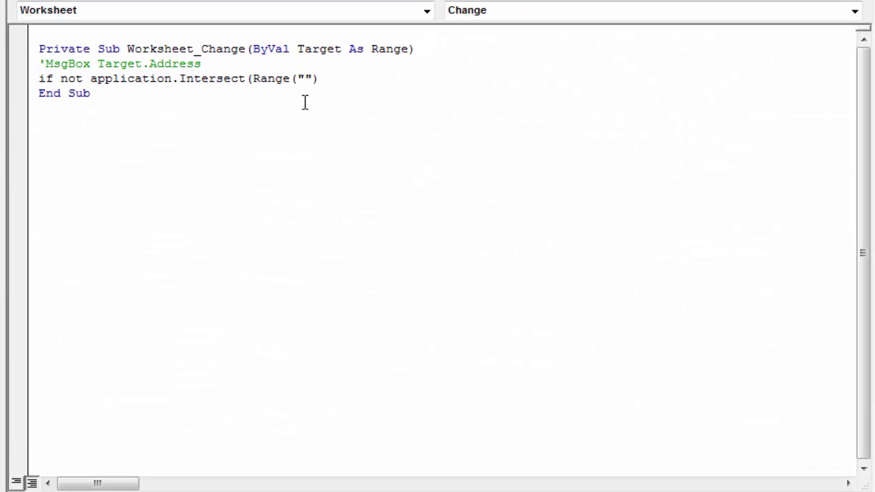
- Fill in the first argument as Range("A1:A6"), dismissing the compile errors
left_click(303, 78)
left_click(335, 129)
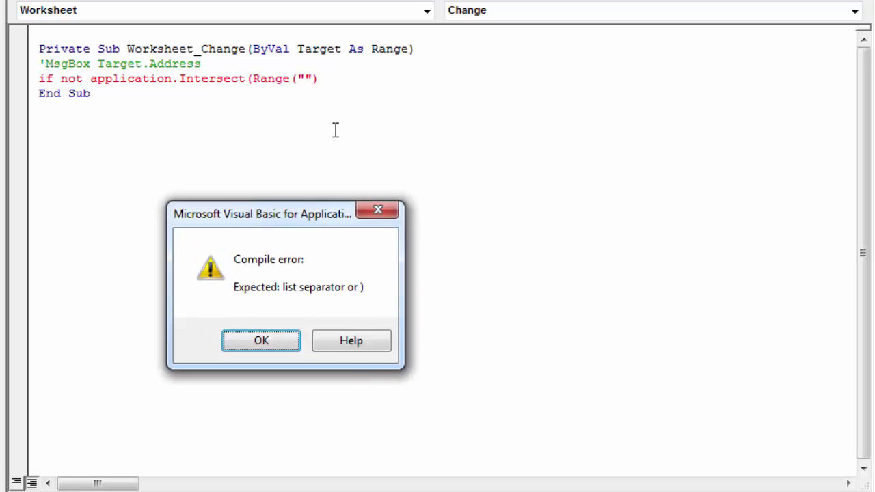
left_click(260, 341)
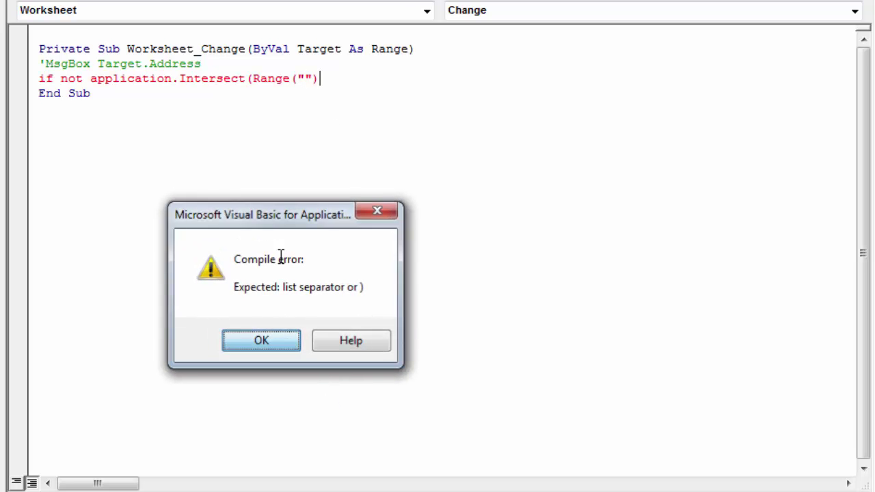
left_click_drag(297, 78, 309, 80)
left_click(308, 80)
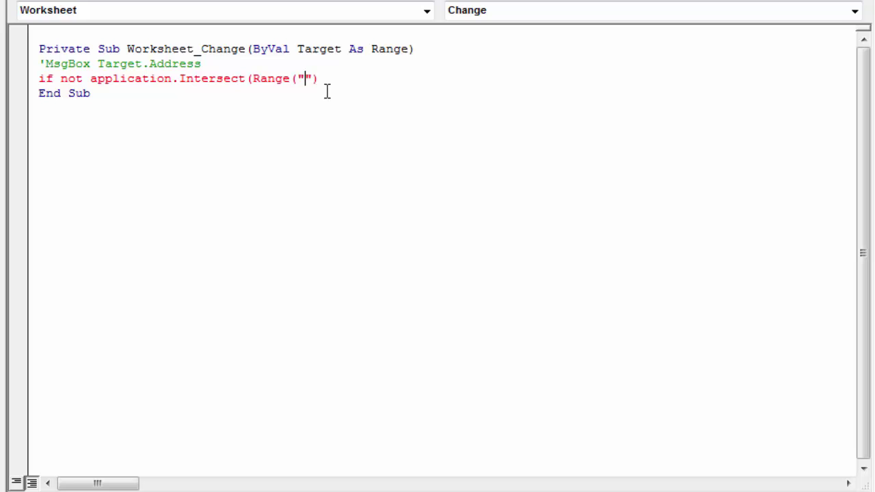
type("A1:")
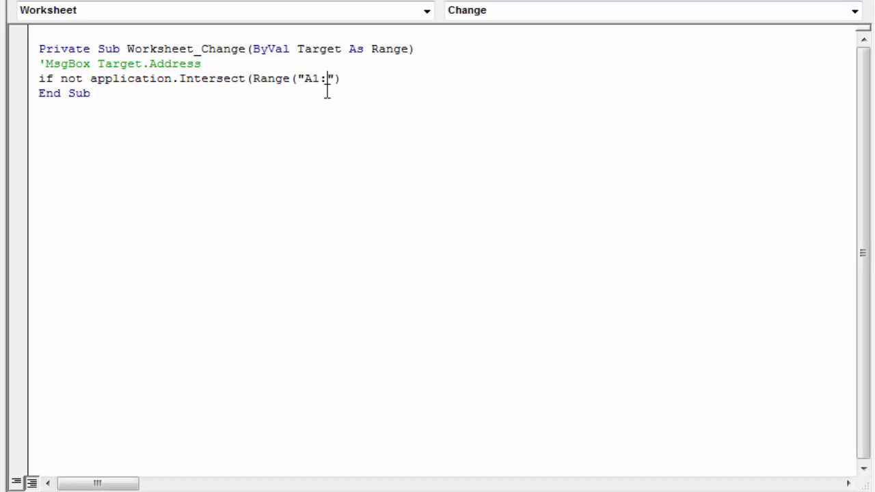
type("A6\")")
type(",Ra")
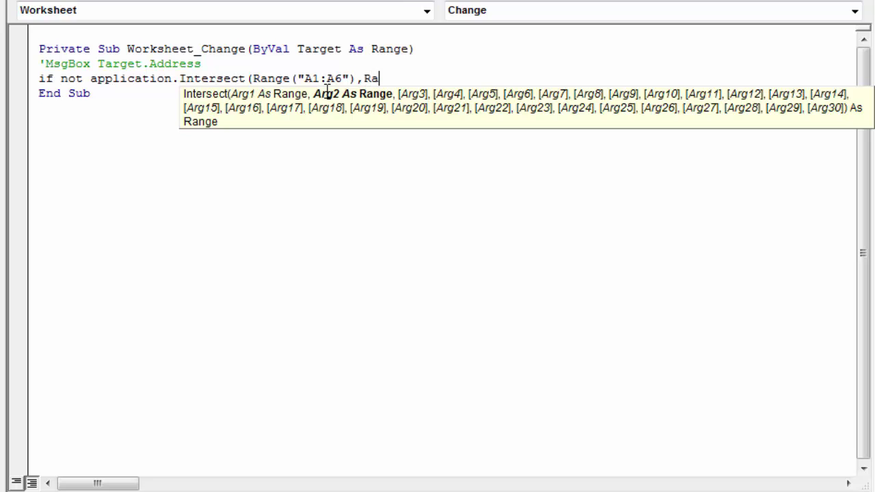
type("nge()")
type(")")
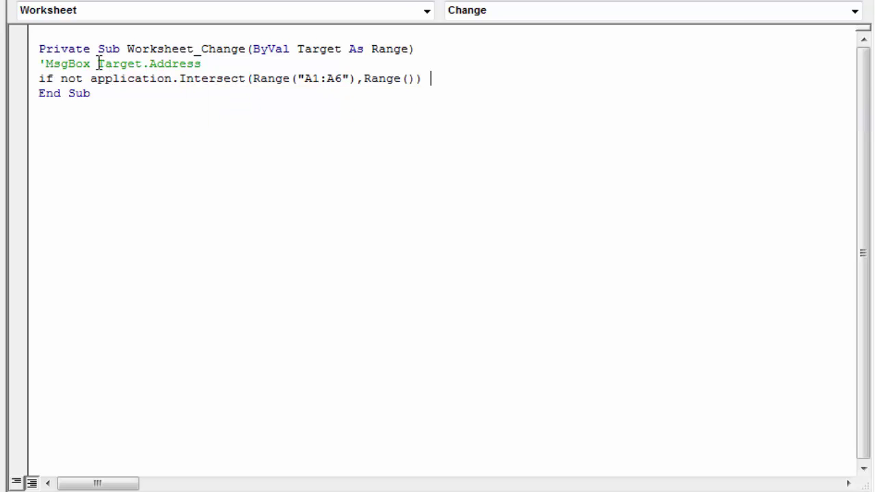
left_click(97, 63)
left_click(261, 335)
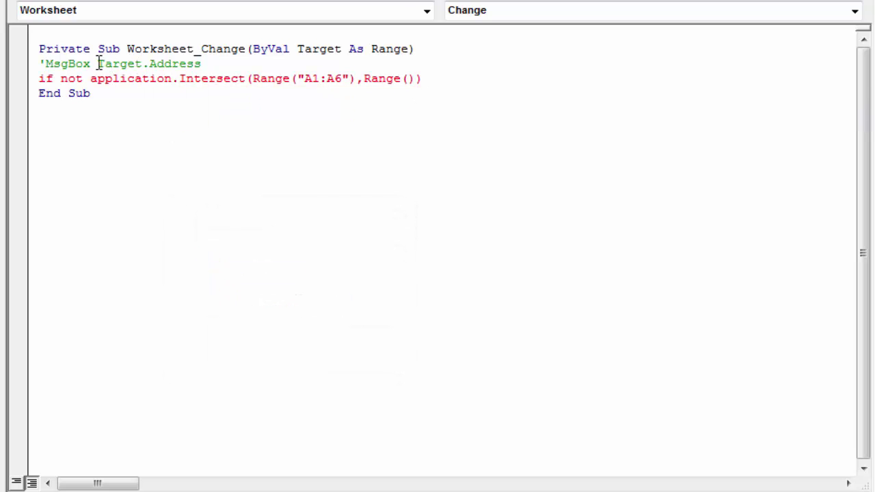
- Paste Target.Address into the second Range() and end the line with Is Nothing Then
left_click_drag(97, 63, 203, 63)
right_click(186, 67)
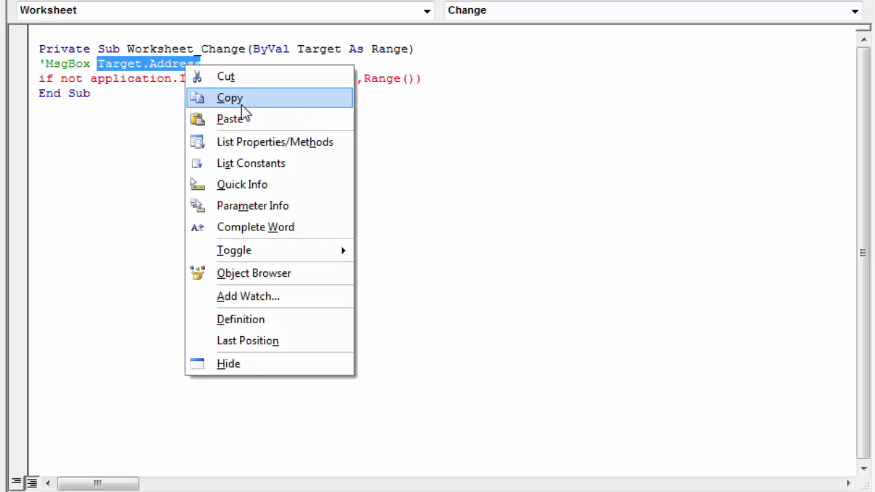
left_click(240, 97)
left_click(408, 78)
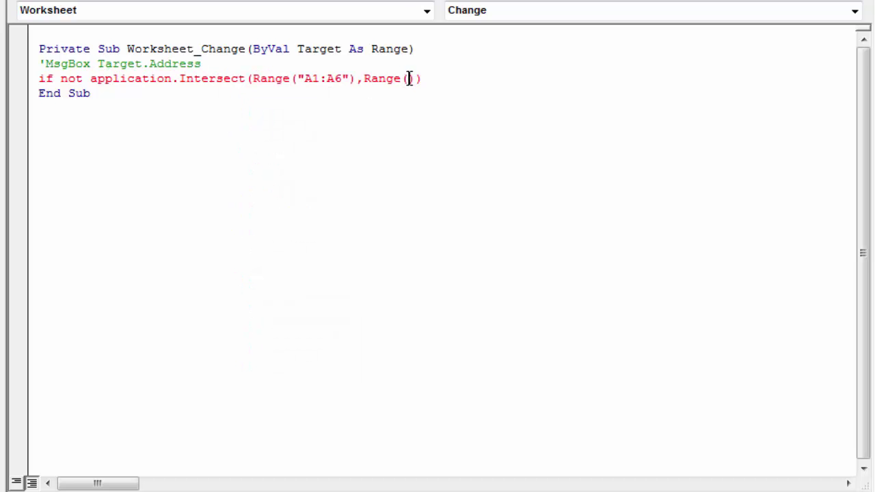
right_click(409, 80)
left_click(447, 131)
left_click(527, 79)
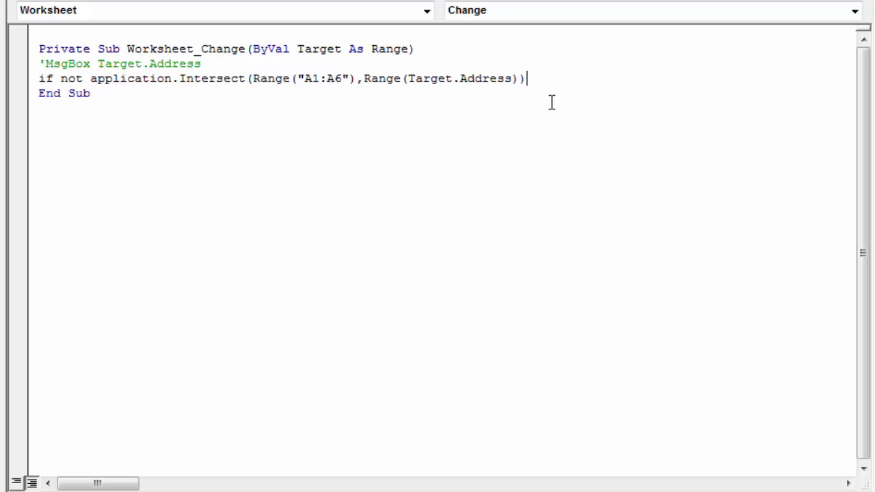
type(" is n")
type("othing then")
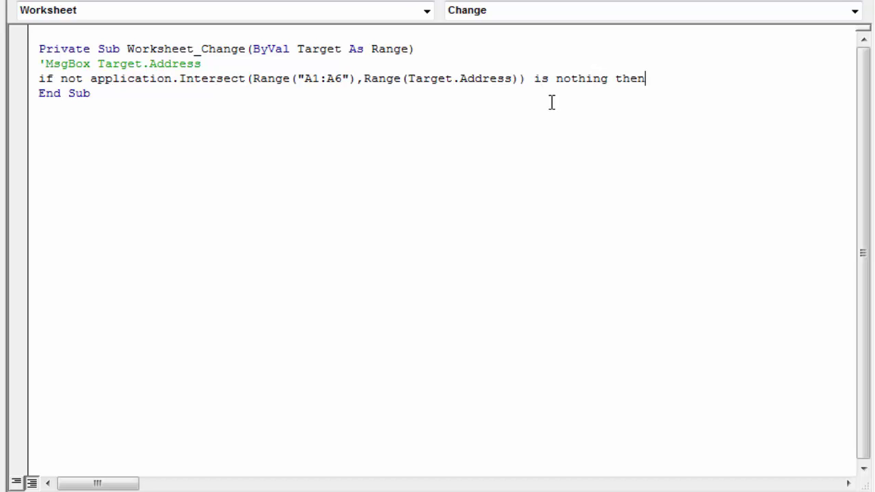
- Close the If with End If and put Call SampleMacro inside it
key("Return")
key("Return")
type("en")
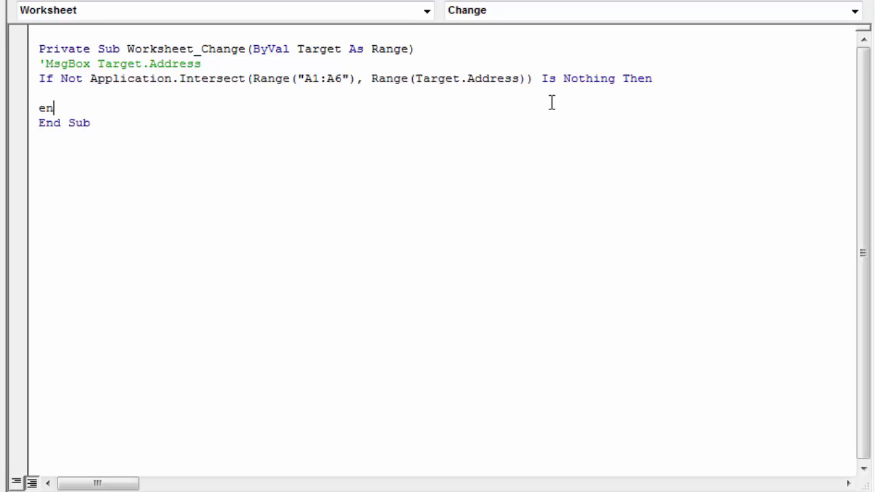
type("d if")
key("Return")
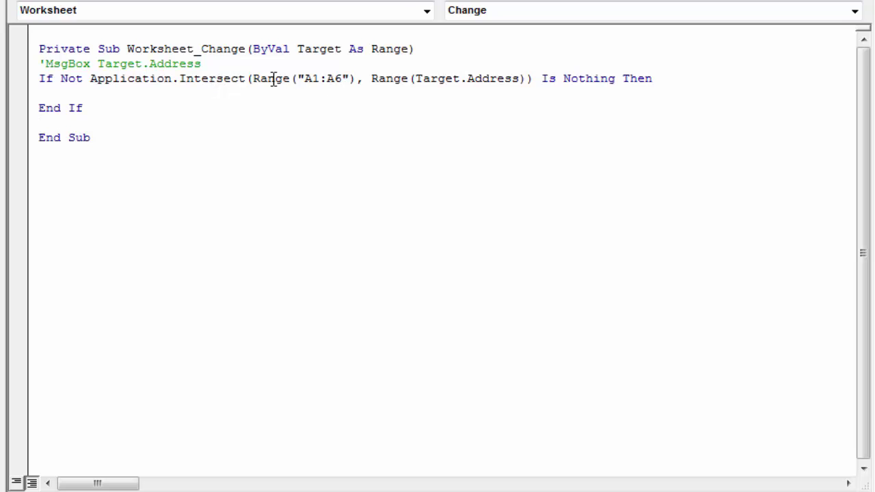
left_click(253, 79)
left_click_drag(254, 79, 531, 86)
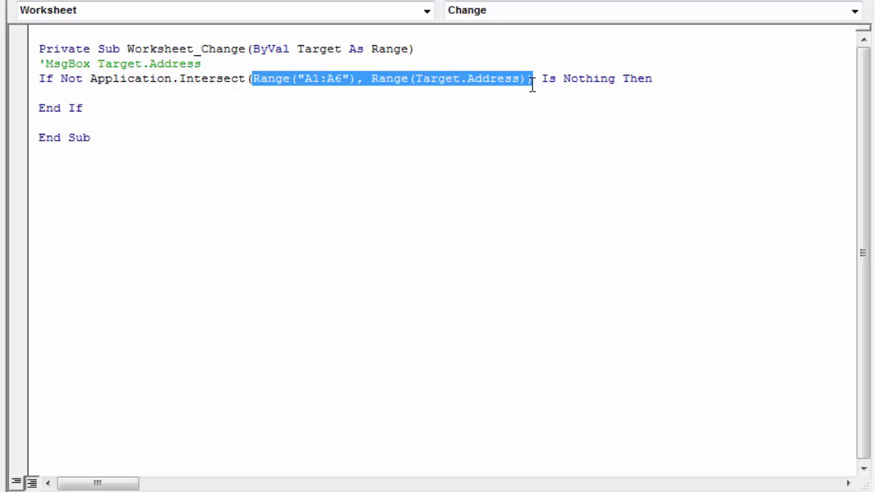
left_click_drag(89, 79, 540, 79)
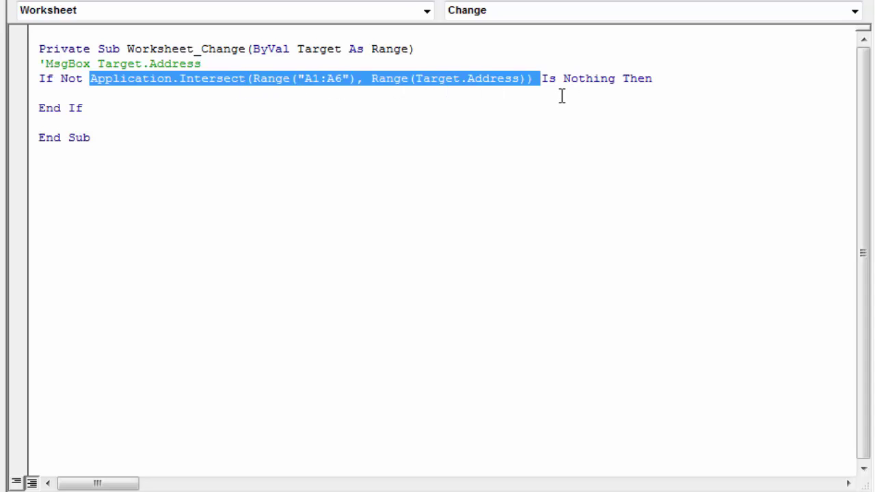
left_click(144, 93)
type("all")
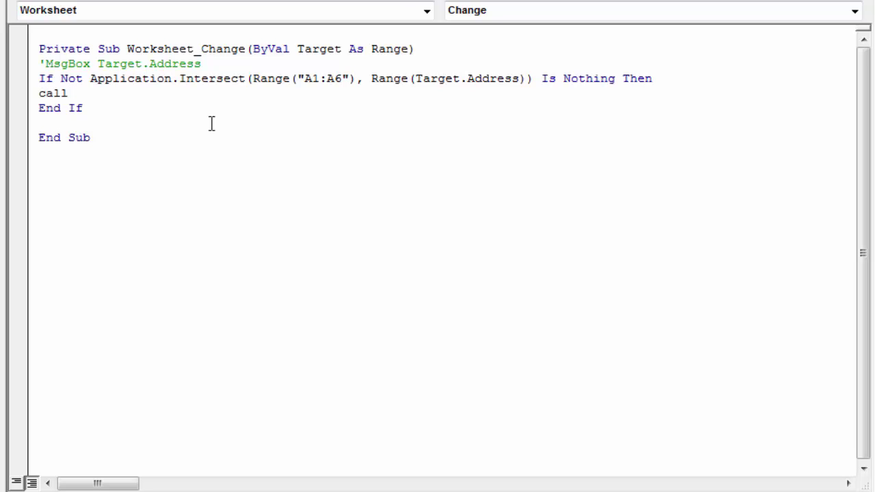
type(" SampleMa")
type("cro(")
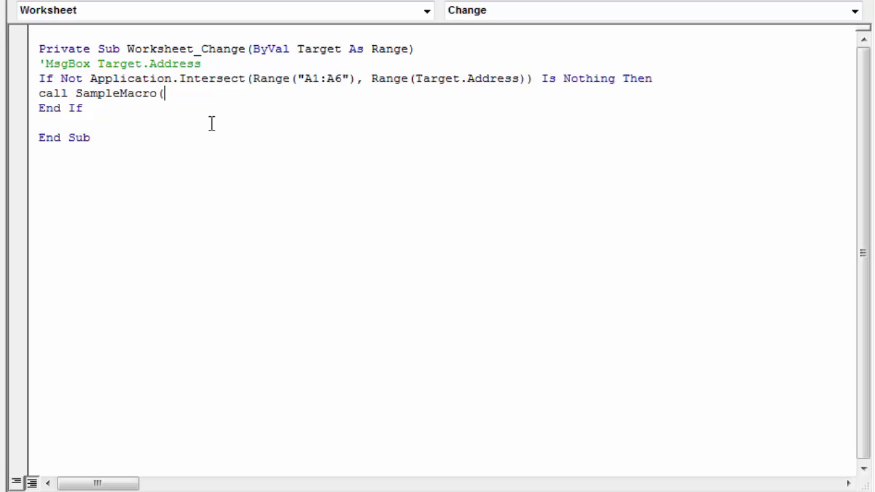
key("Down")
- Write a Sub SampleMacro() containing MsgBox "yes!" and ending with End Sub
key("Return")
key("Return")
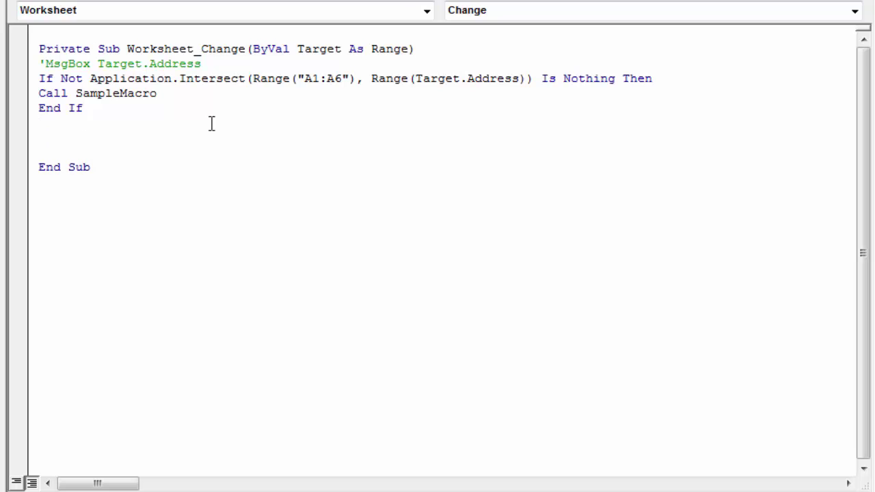
type("s")
type("mpleMac")
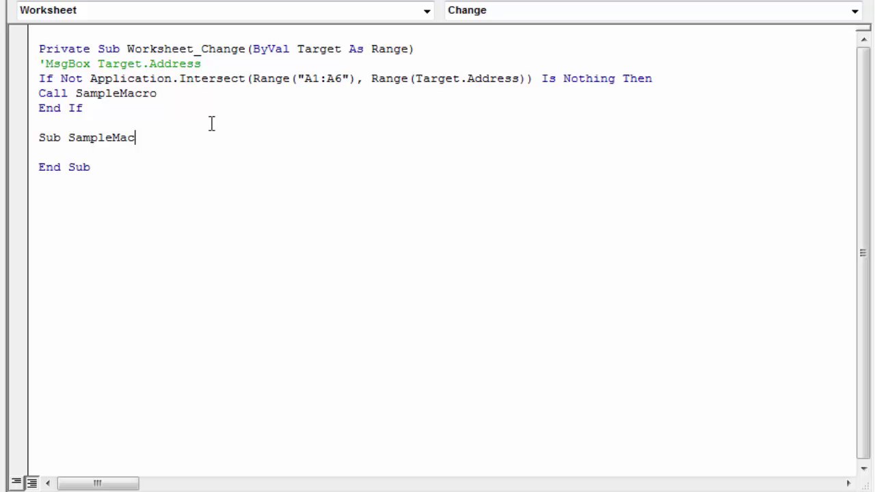
type("ro()")
key("Return")
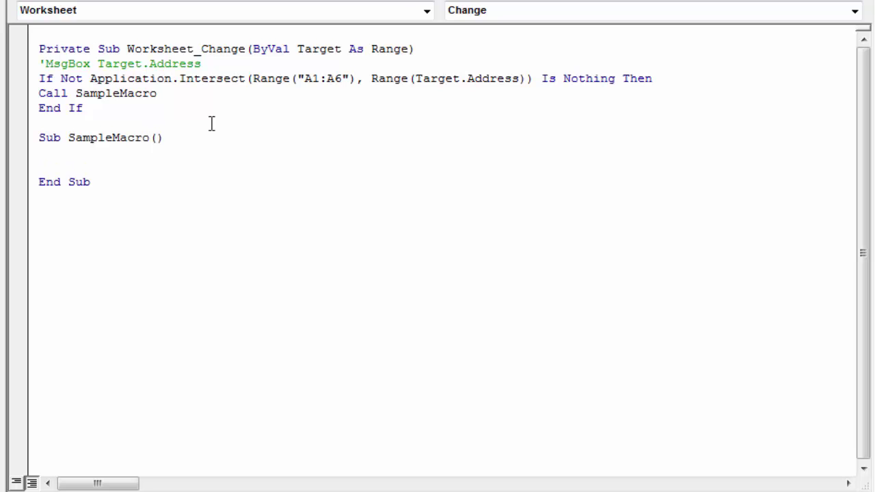
type("end sub")
key("Up")
key("Home")
key("Return")
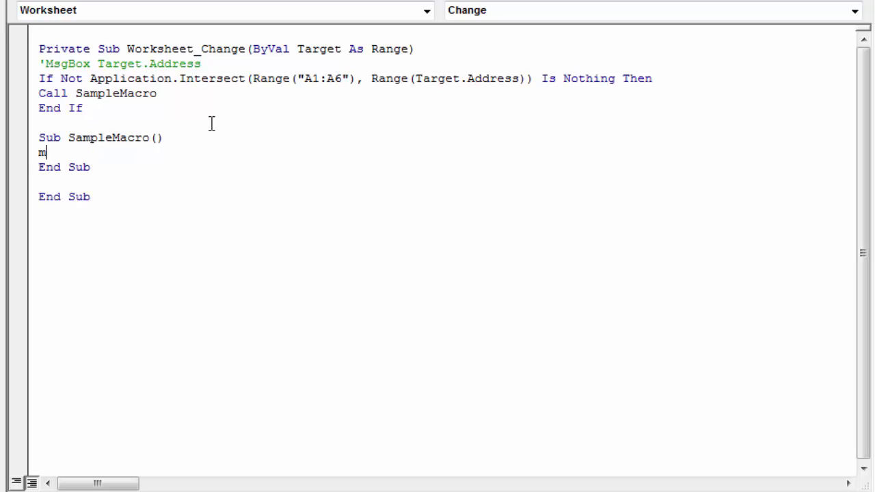
type("sgBox")
type(" \"\"")
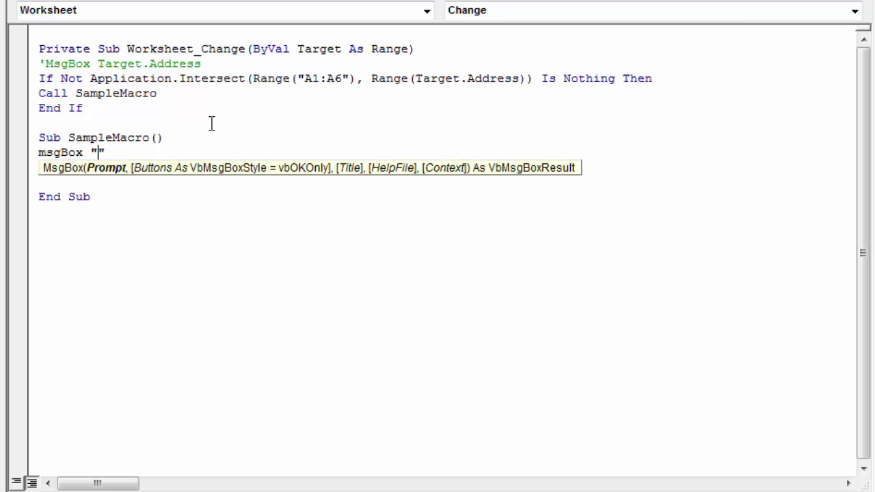
type("yes!")
left_click(218, 78)
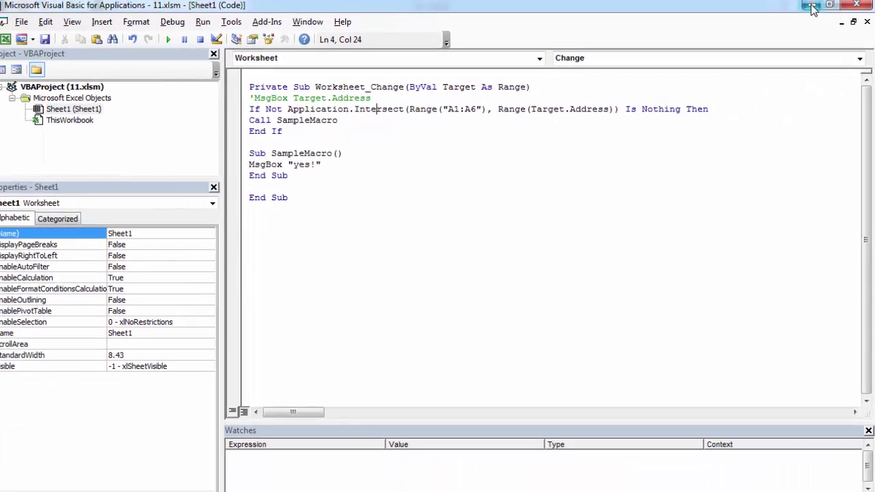
- Test by entering 1 in C1, dismiss the Expected End Sub error, and reset the macro
key("alt+F11")
left_click(126, 152)
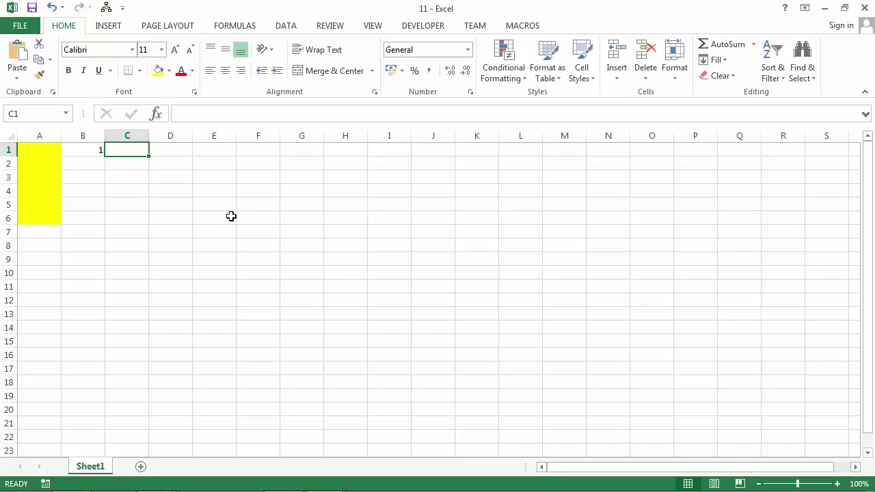
type("1")
key("Return")
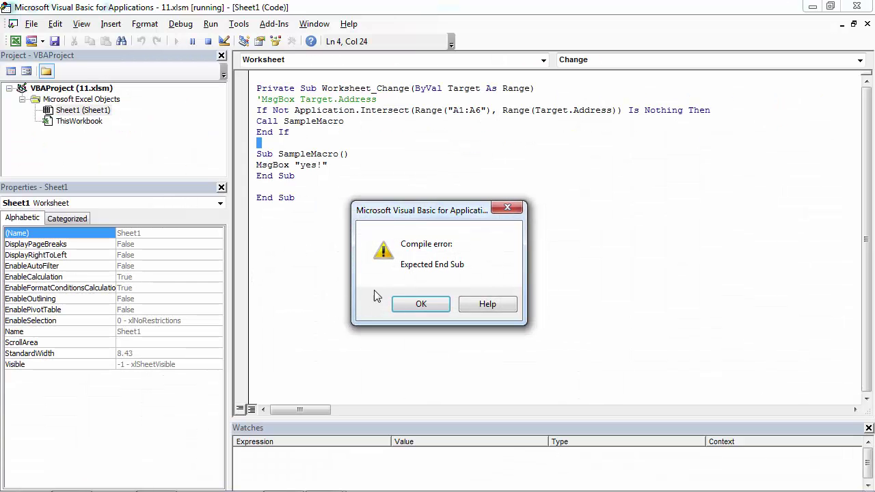
left_click(422, 305)
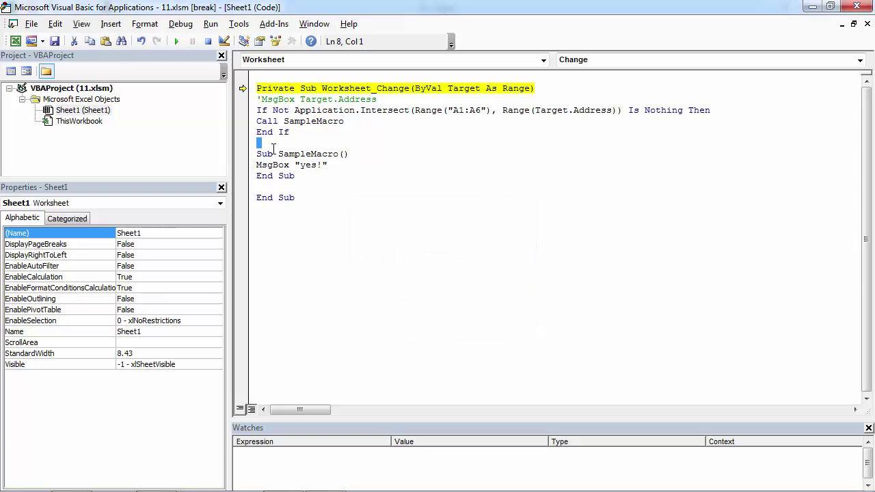
left_click(207, 41)
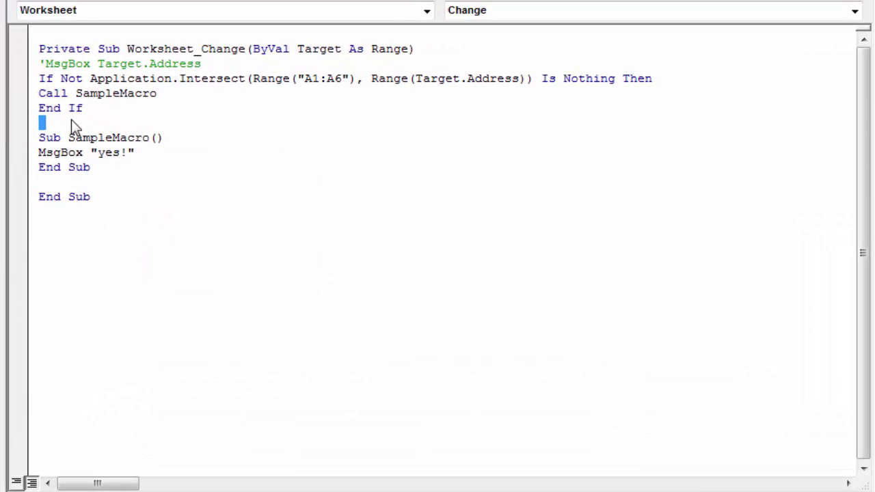
- Add End Sub right after End If and delete the leftover End Sub at the bottom
left_click(52, 117)
type("nd S")
type("ub")
key("Return")
left_click_drag(112, 208, 26, 212)
key("Delete")
key("BackSpace")
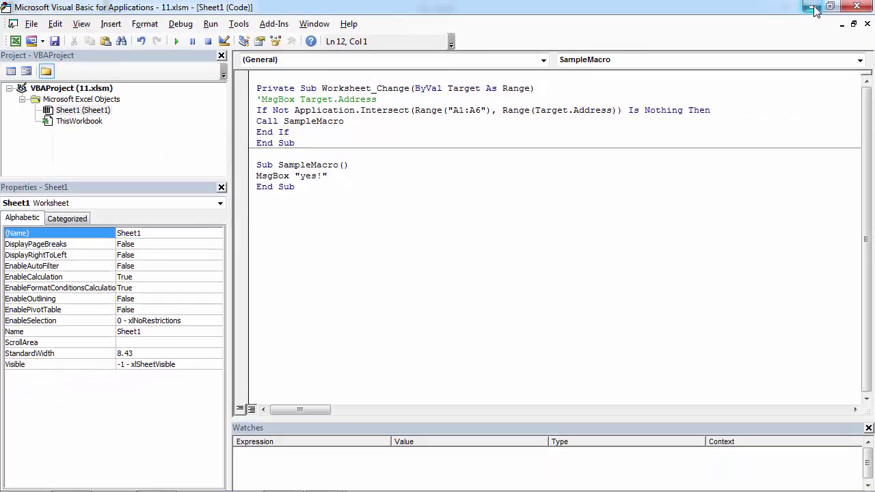
- Enter 1 in D1 with no message, then 1 in yellow A1 to trigger "yes!"
left_click(812, 5)
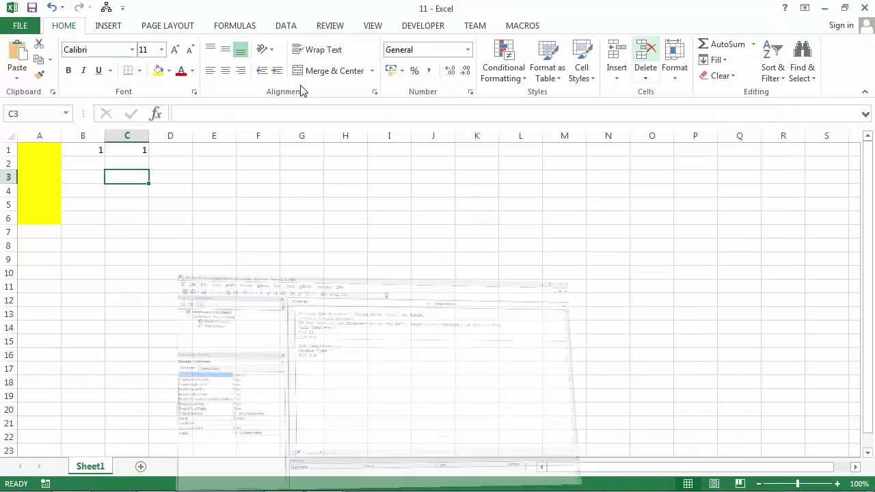
left_click(166, 151)
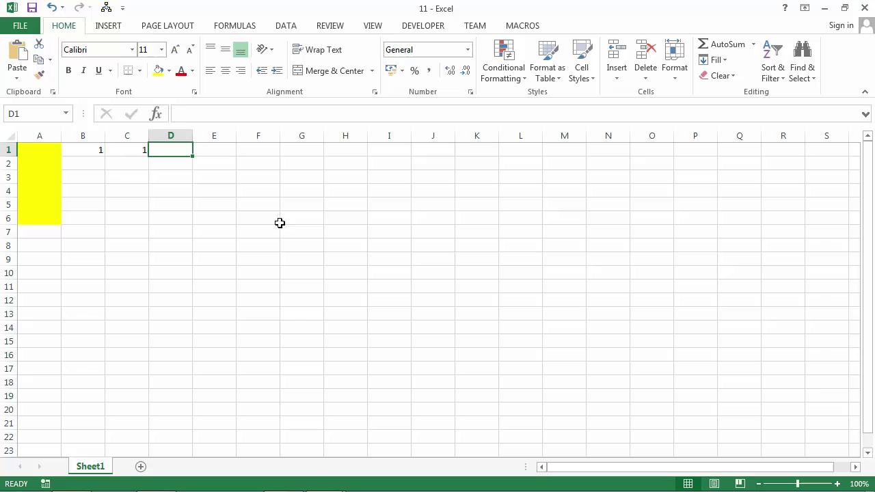
type("1")
left_click(175, 179)
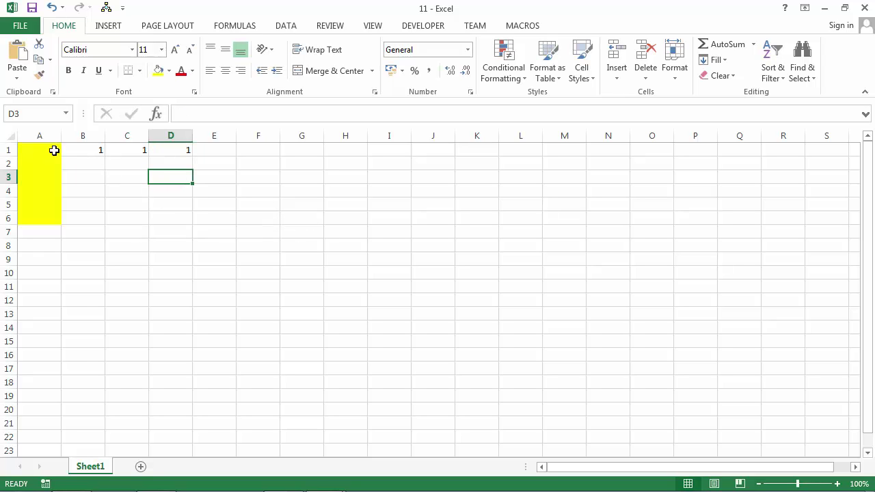
left_click(52, 149)
type("1")
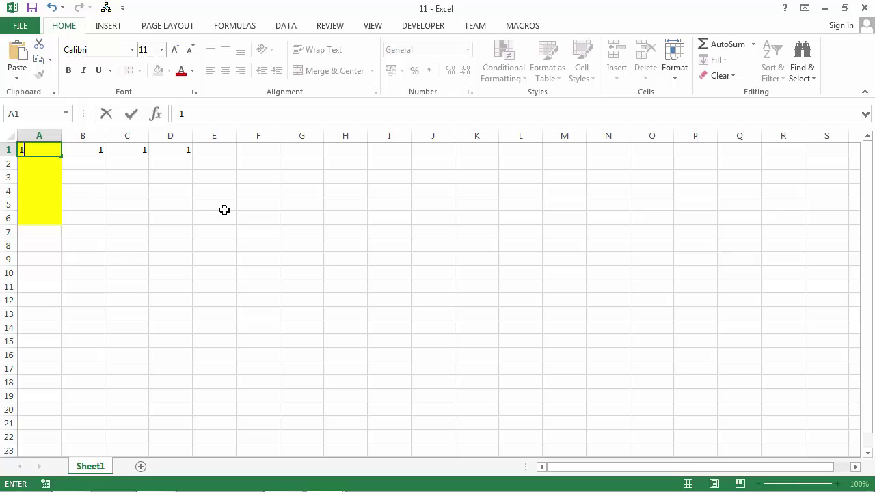
left_click(254, 200)
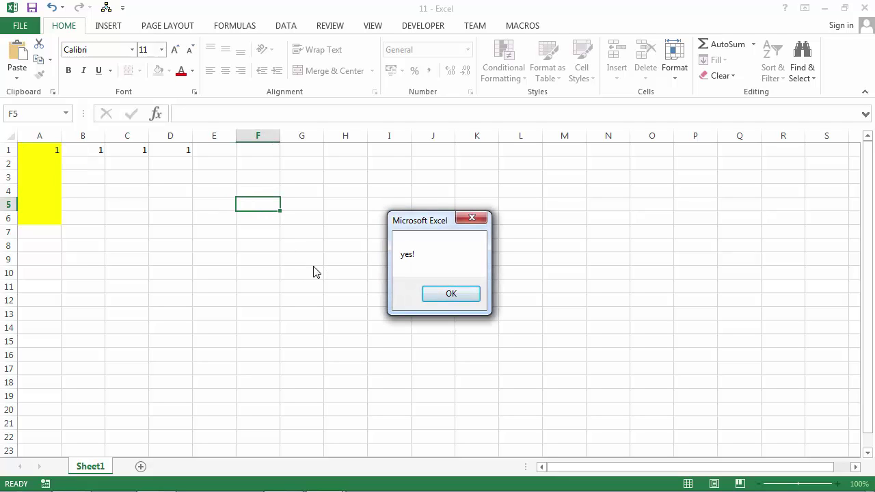